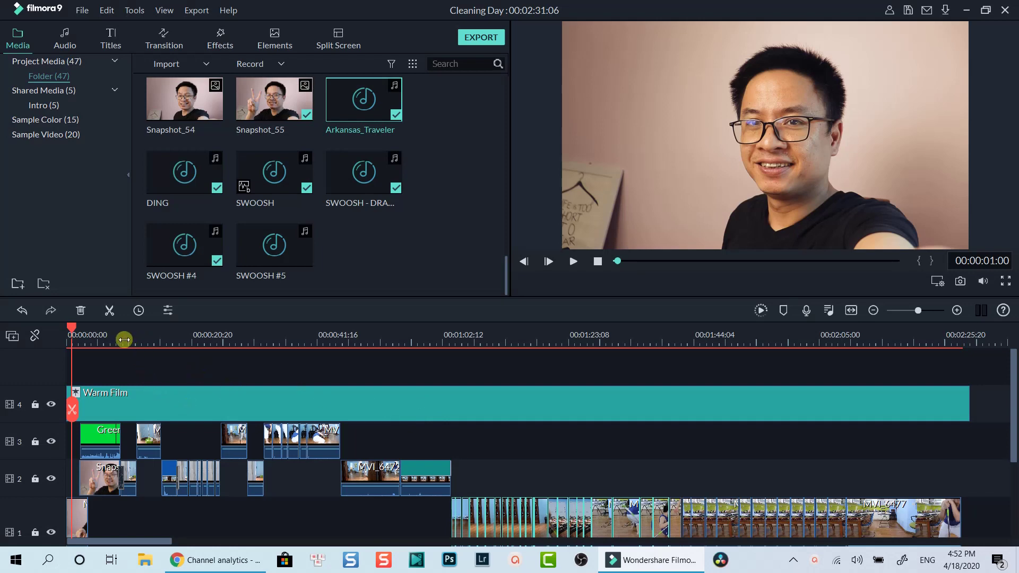
# Step: Drag the playhead back to 00:00:00:00 at the start of the Cleaning Day timeline
pyautogui.click(67, 329)
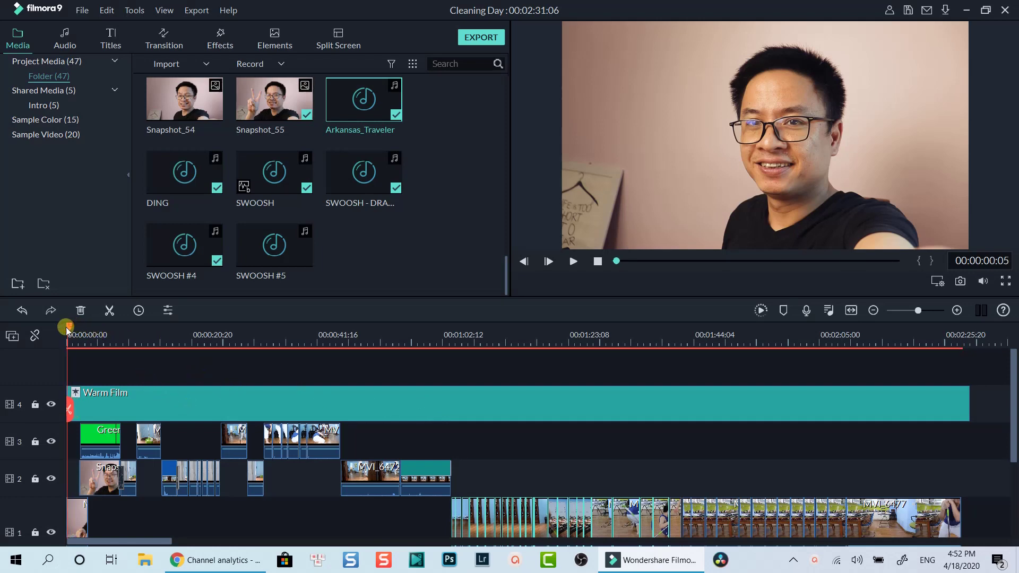
pyautogui.moveTo(67, 329); pyautogui.dragTo(63, 353)
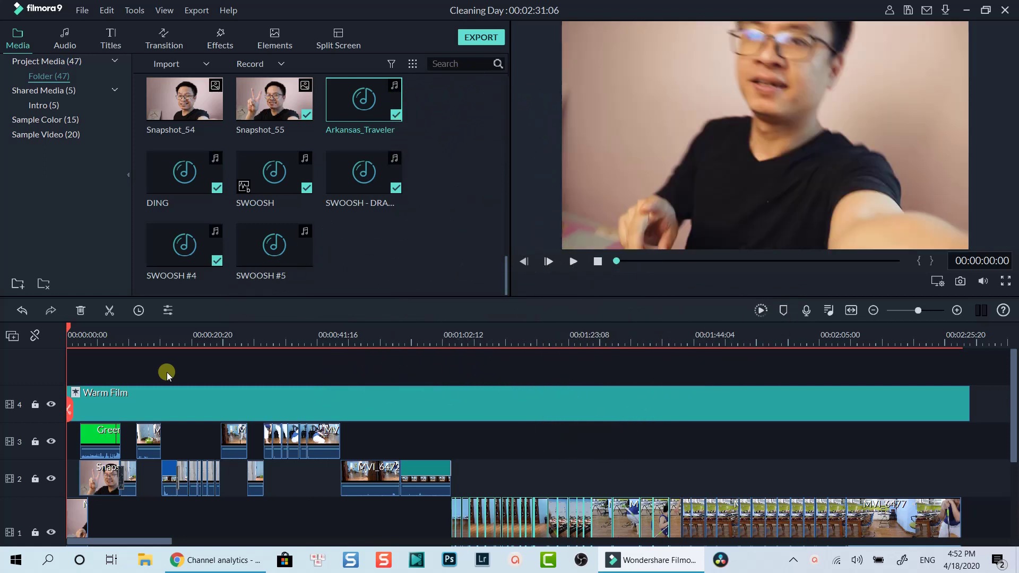
# Step: Save the Cleaning Day project, then save a copy named 'Cleaningday Part 1' in the Backup folder
pyautogui.click(79, 11)
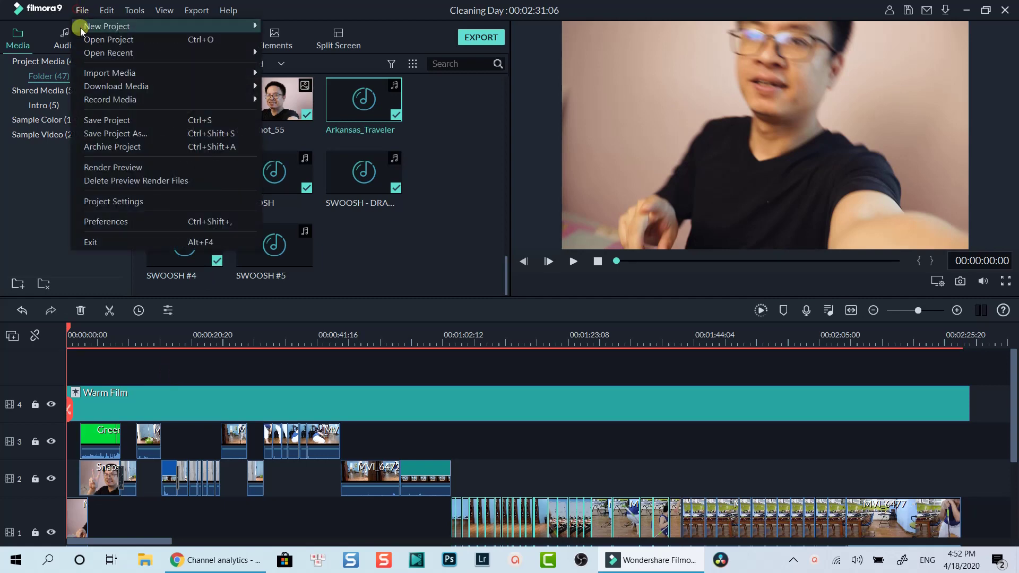
pyautogui.click(94, 117)
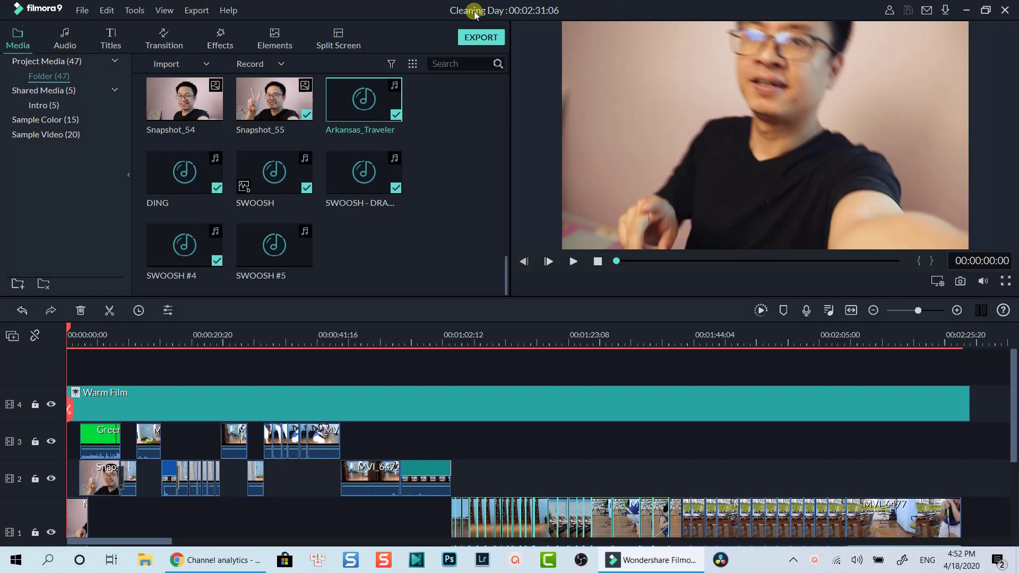
pyautogui.click(81, 11)
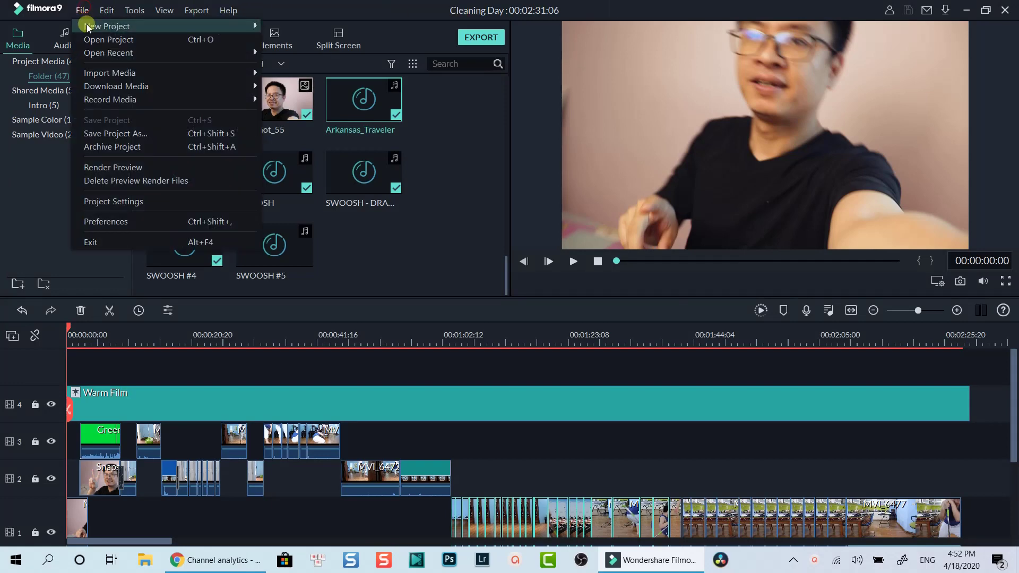
pyautogui.click(116, 131)
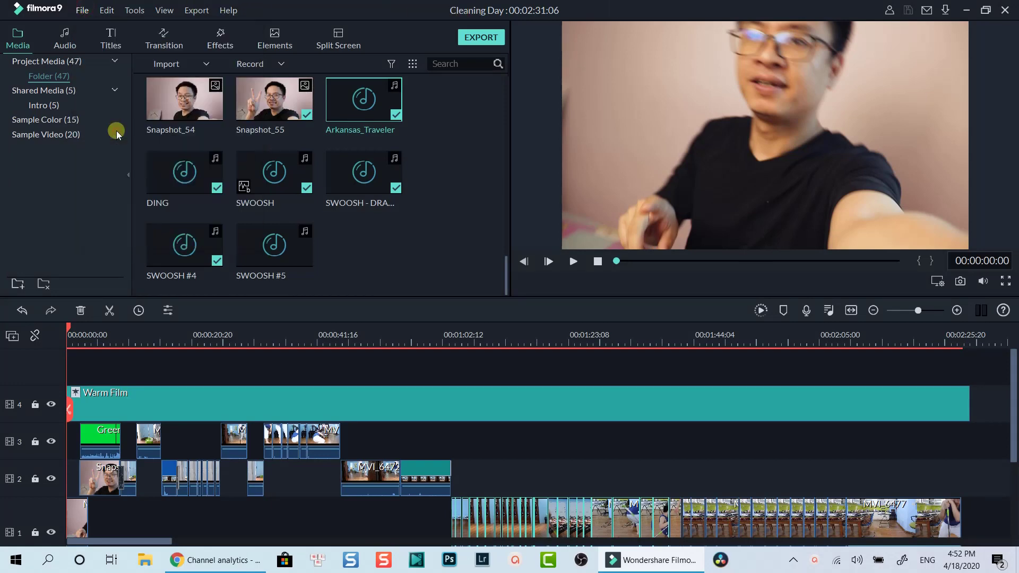
pyautogui.click(223, 247)
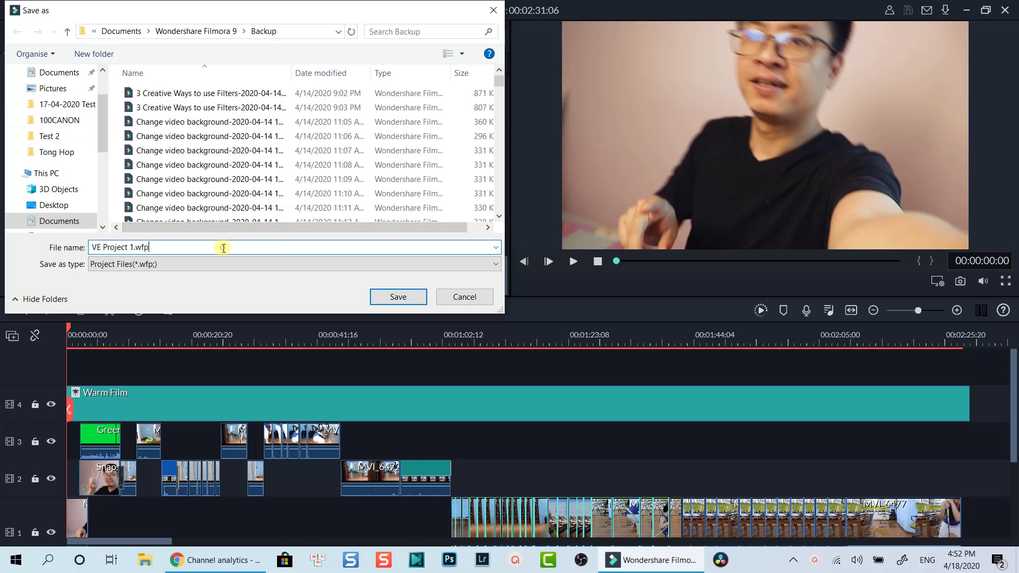
pyautogui.moveTo(223, 247); pyautogui.dragTo(53, 249)
pyautogui.write('Cle')
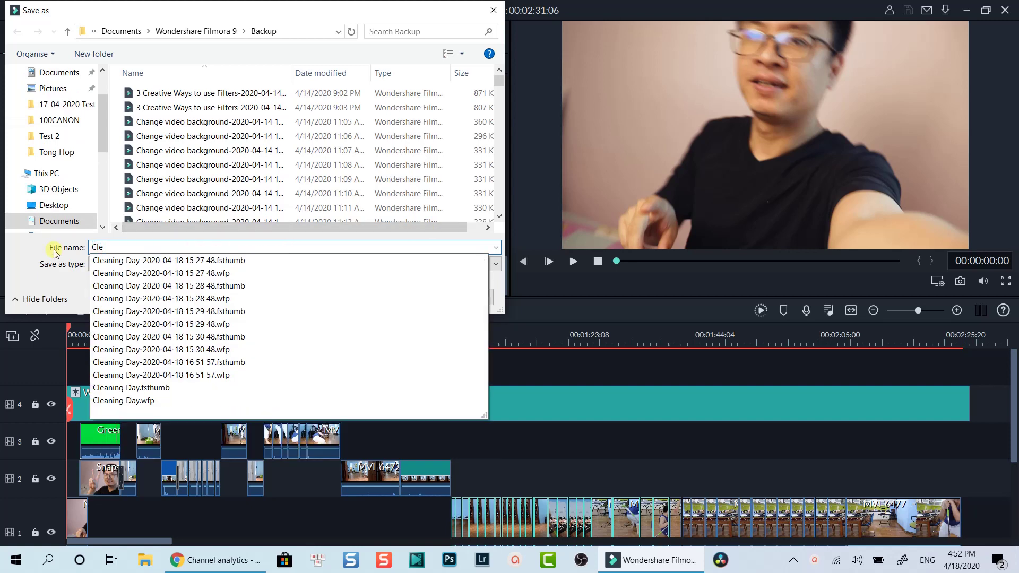
pyautogui.write('aningday P')
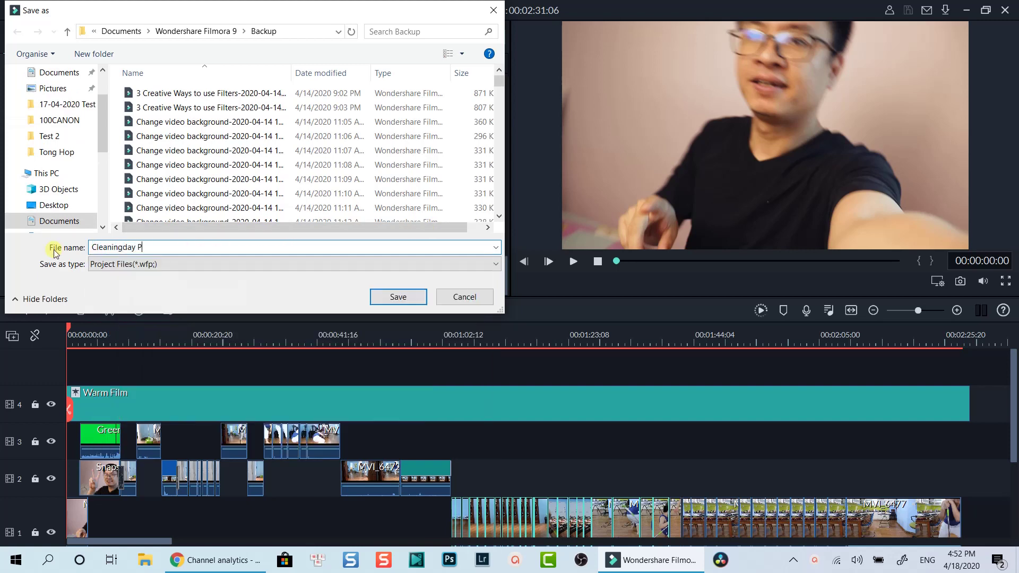
pyautogui.write('art 1')
pyautogui.click(405, 297)
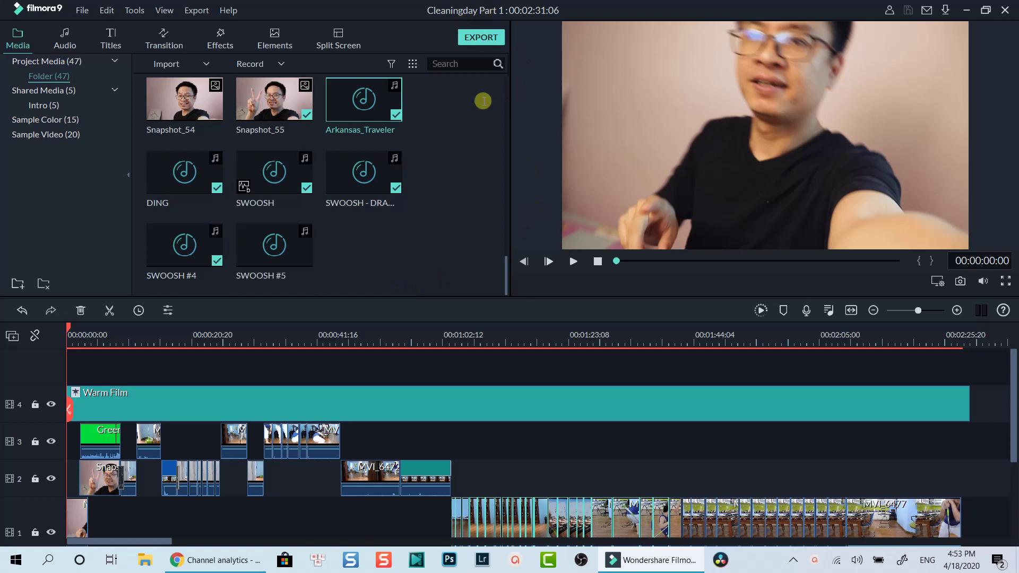
# Step: Play the timeline and stop the playhead at 00:00:11:00
pyautogui.moveTo(119, 341)
pyautogui.mouseDown()
pyautogui.moveTo(127, 341)
pyautogui.moveTo(110, 341)
pyautogui.mouseUp()
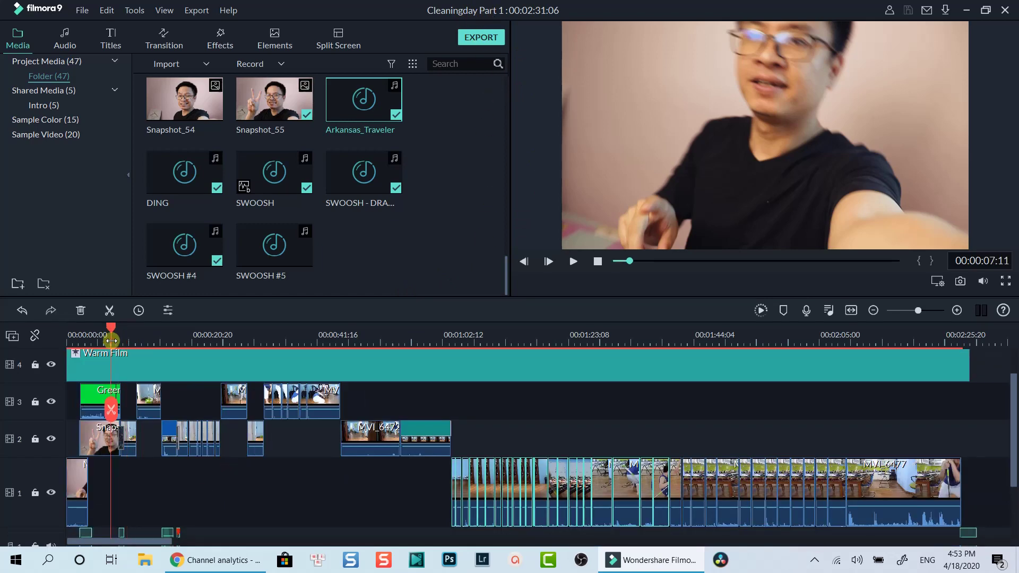
pyautogui.press('space')
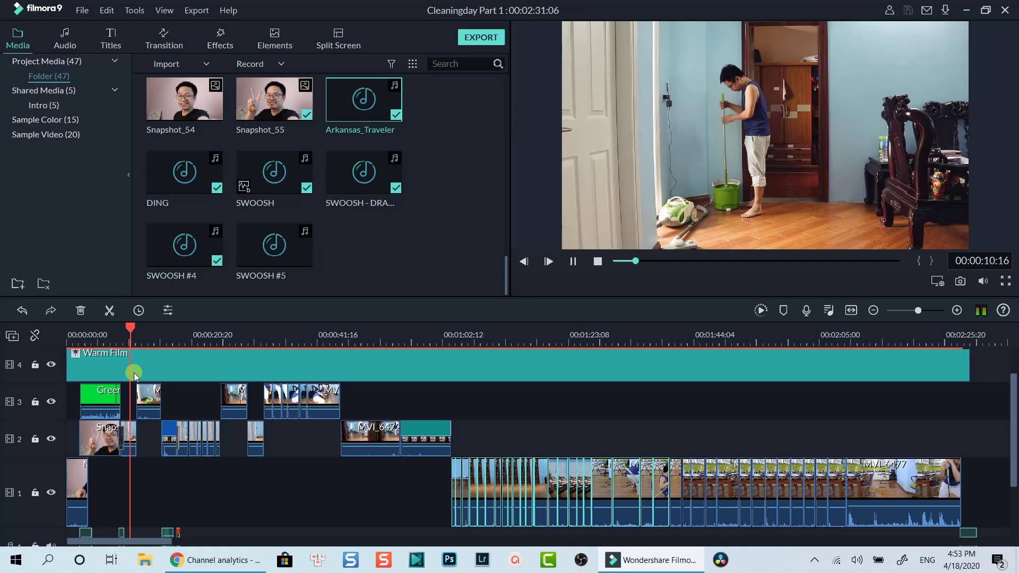
pyautogui.press('space')
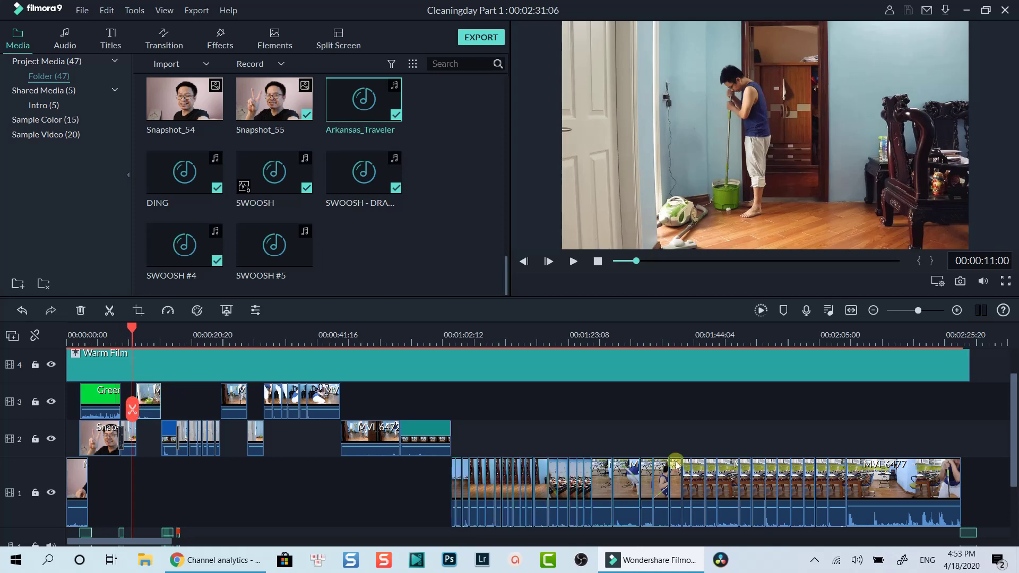
# Step: Delete all clips after the playhead, including Arkansas_Traveler, and trim Warm Film to 00:00:11:18
pyautogui.moveTo(993, 522); pyautogui.dragTo(137, 352)
pyautogui.press('Delete')
pyautogui.scroll(-2, 452, 422)
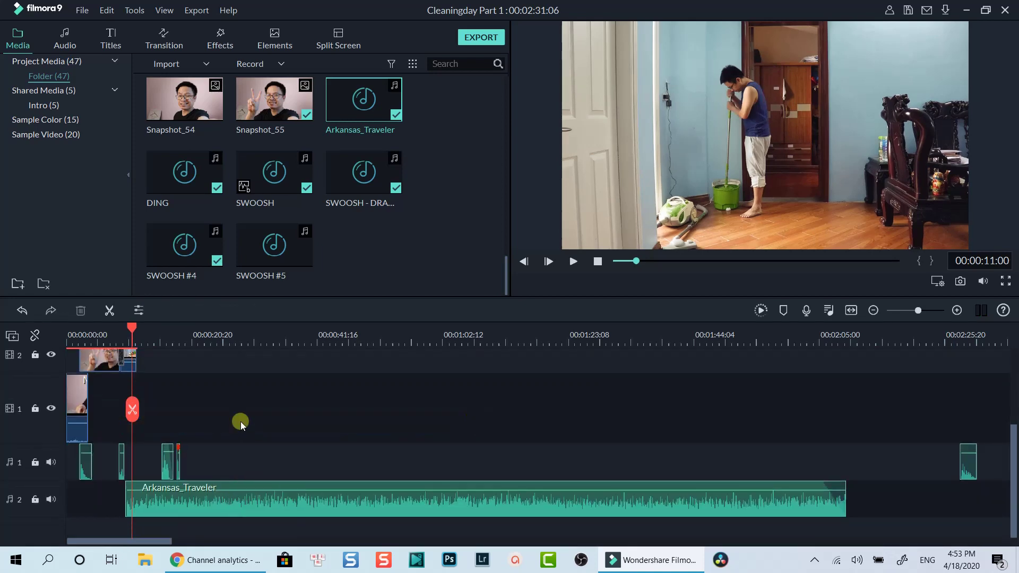
pyautogui.moveTo(964, 410); pyautogui.dragTo(130, 522)
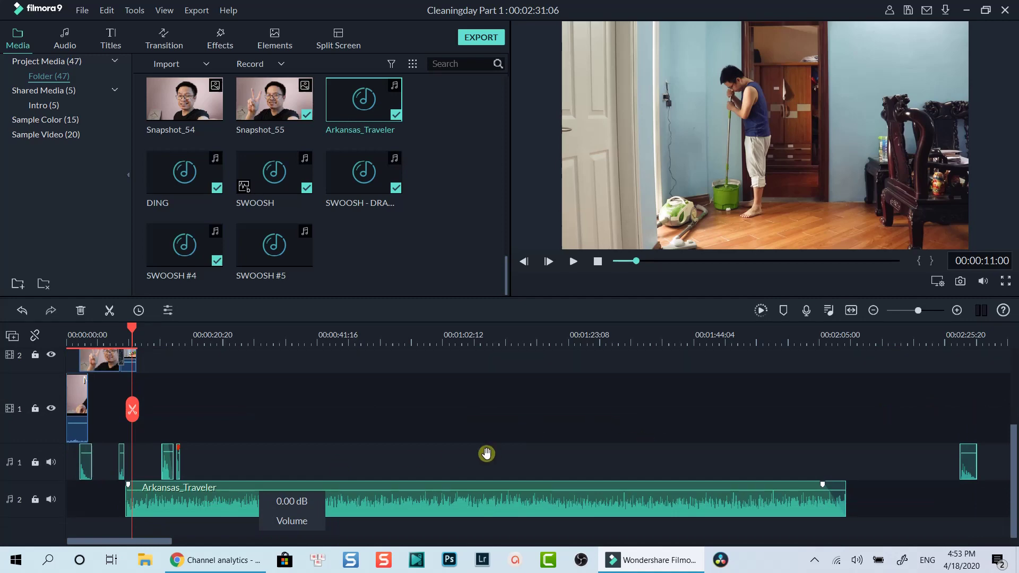
pyautogui.press('Delete')
pyautogui.moveTo(968, 399); pyautogui.dragTo(139, 416)
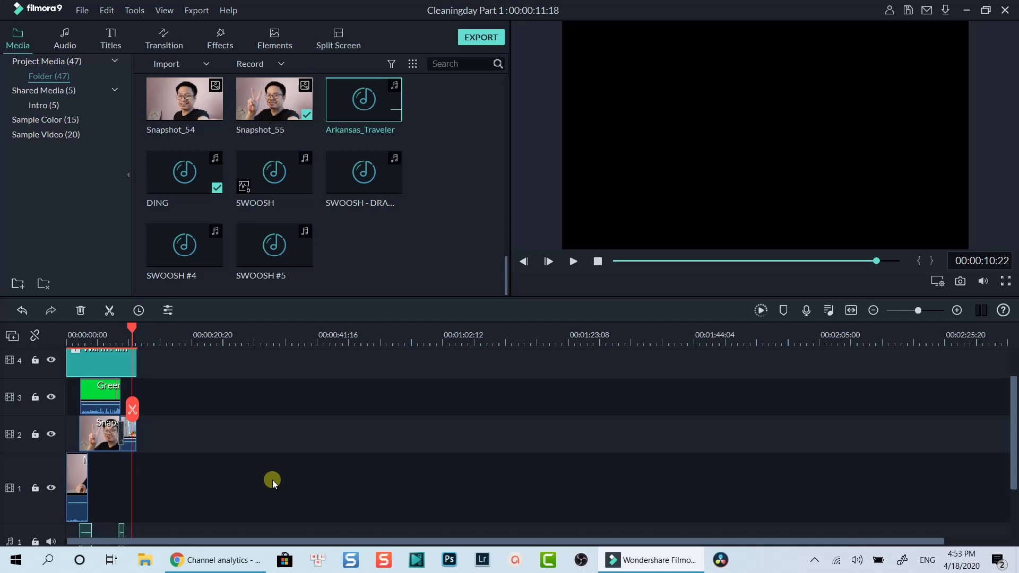
# Step: Export the opening as MP4 'Cleaning Day part 1' into E:/Tong Hop, show the file, and close the Export window
pyautogui.scroll(-3, 232, 457)
pyautogui.scroll(3, 236, 449)
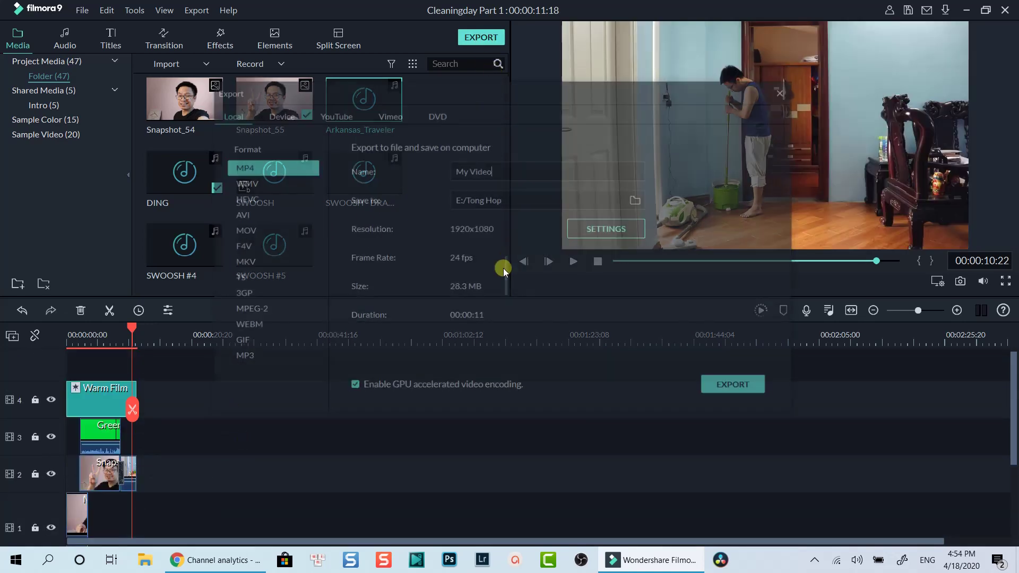
pyautogui.tripleClick(516, 173)
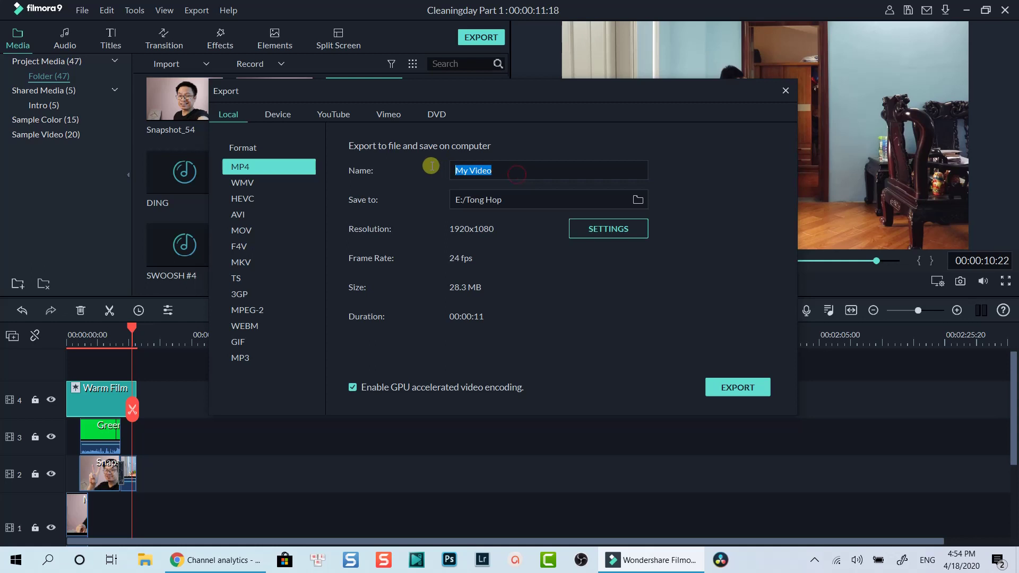
pyautogui.write('Cleani')
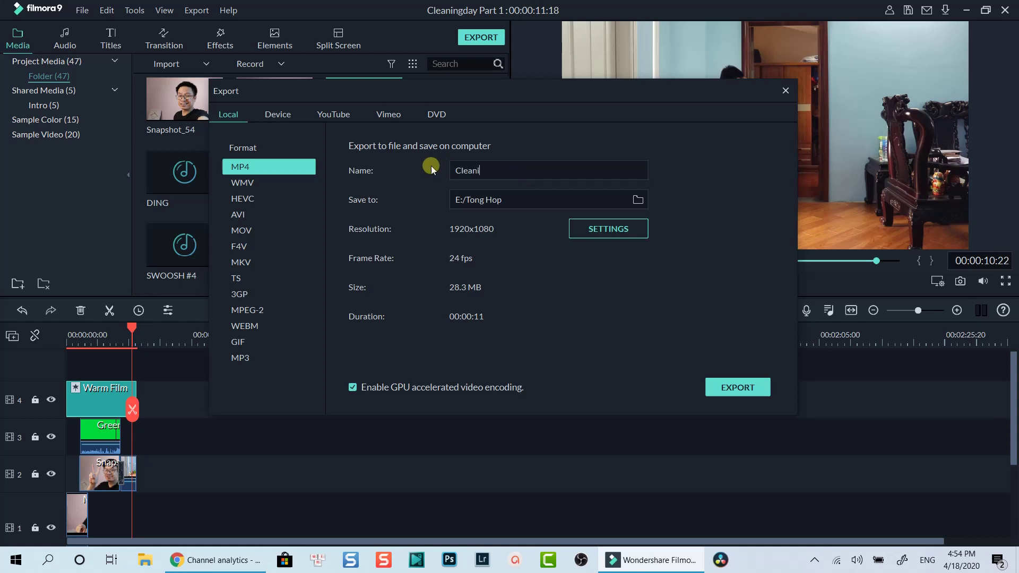
pyautogui.write('ng Day part 1')
pyautogui.click(736, 389)
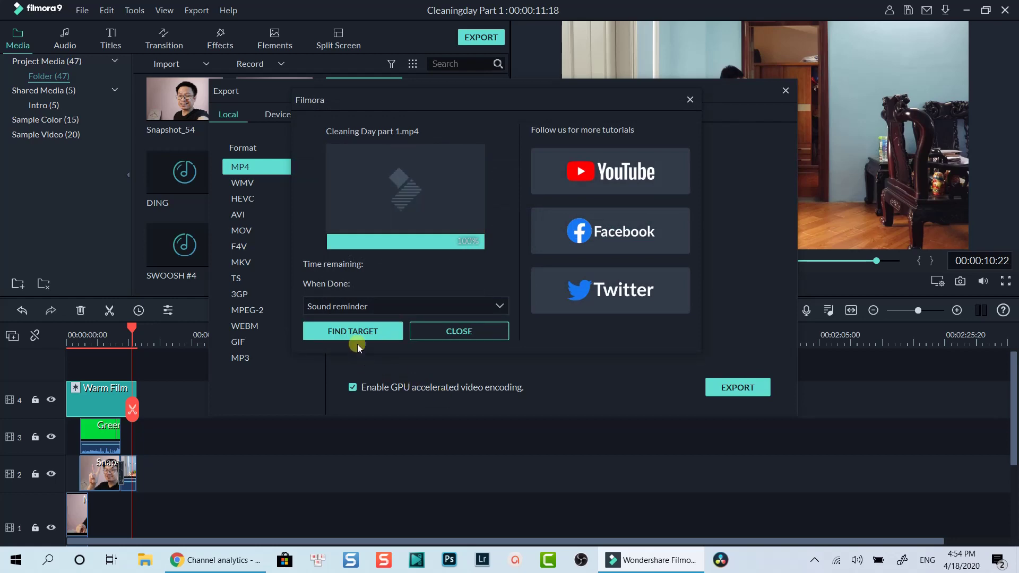
pyautogui.click(353, 333)
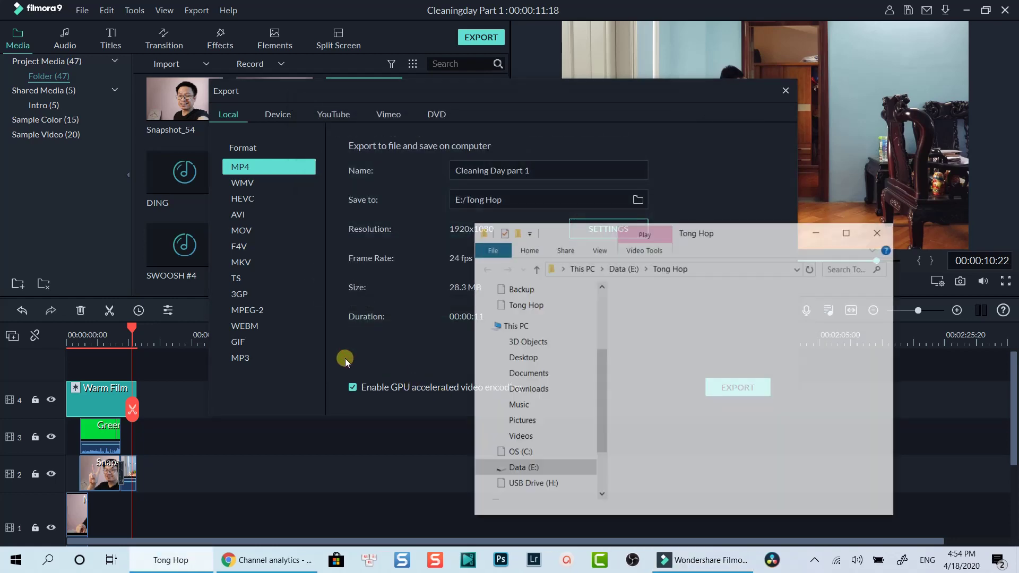
pyautogui.click(785, 92)
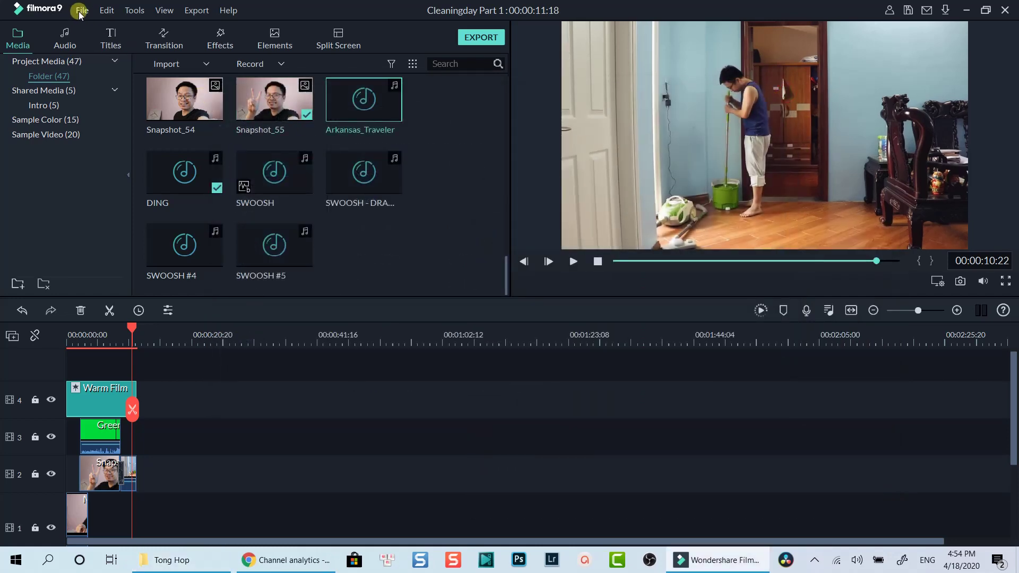
# Step: Reopen Cleaning Day.wfp from recent projects, saving the Part 1 copy's changes first
pyautogui.click(81, 10)
pyautogui.moveTo(108, 53)
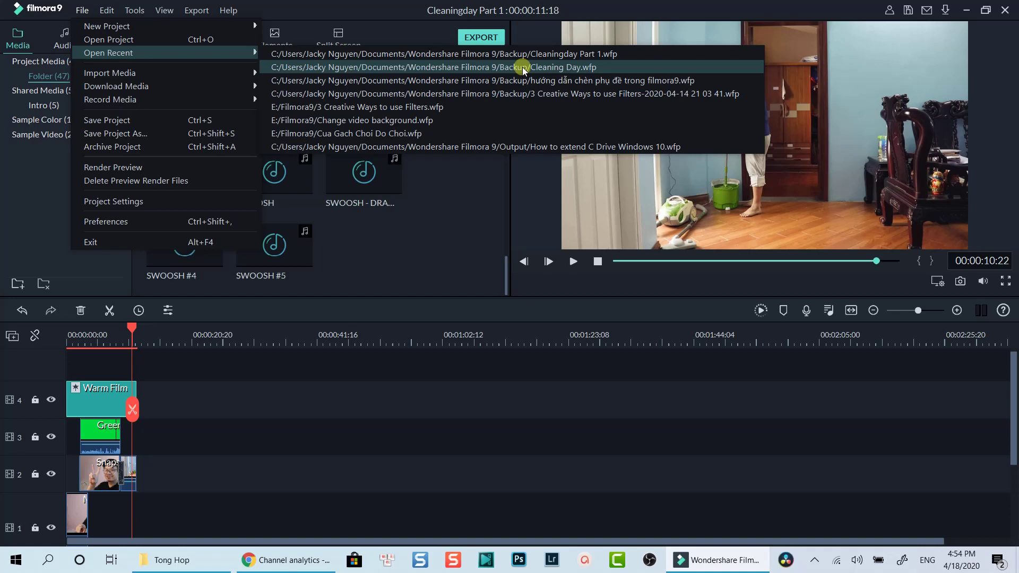
pyautogui.click(505, 67)
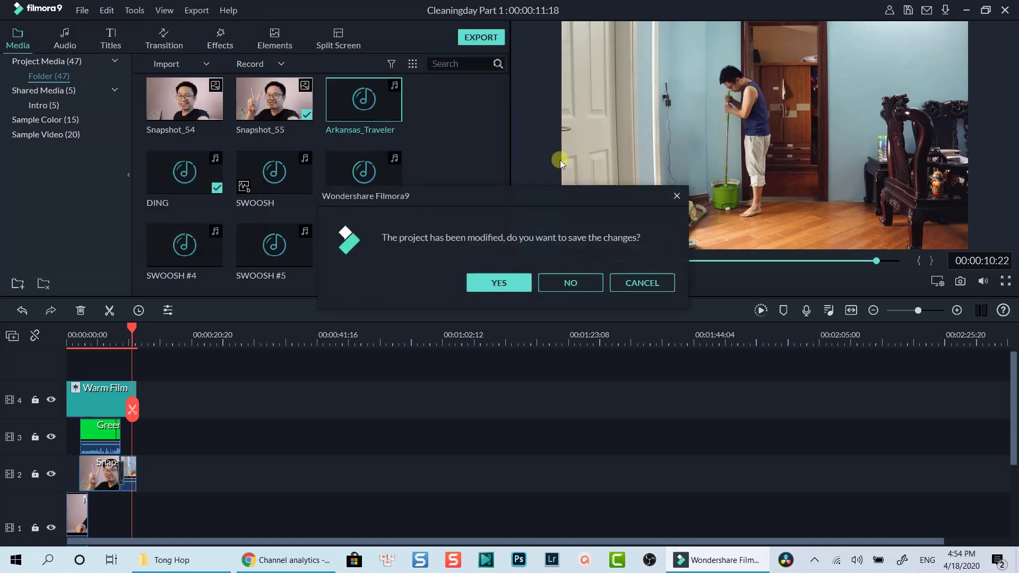
pyautogui.click(508, 286)
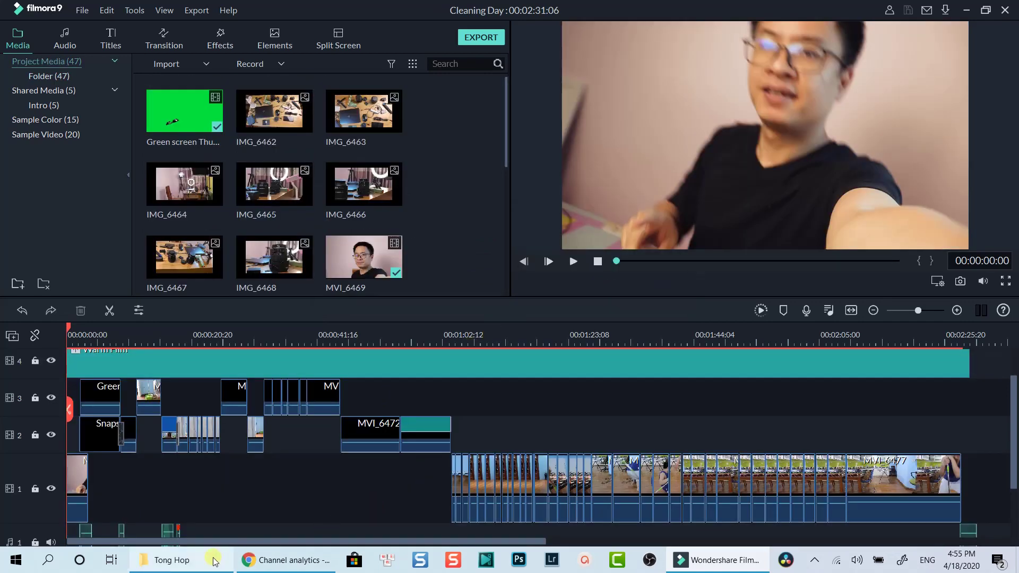
# Step: Drag Cleaning Day part 1.mp4 from File Explorer into the media library, then select the MVI_6472 clip
pyautogui.click(171, 560)
pyautogui.moveTo(731, 428); pyautogui.dragTo(461, 186)
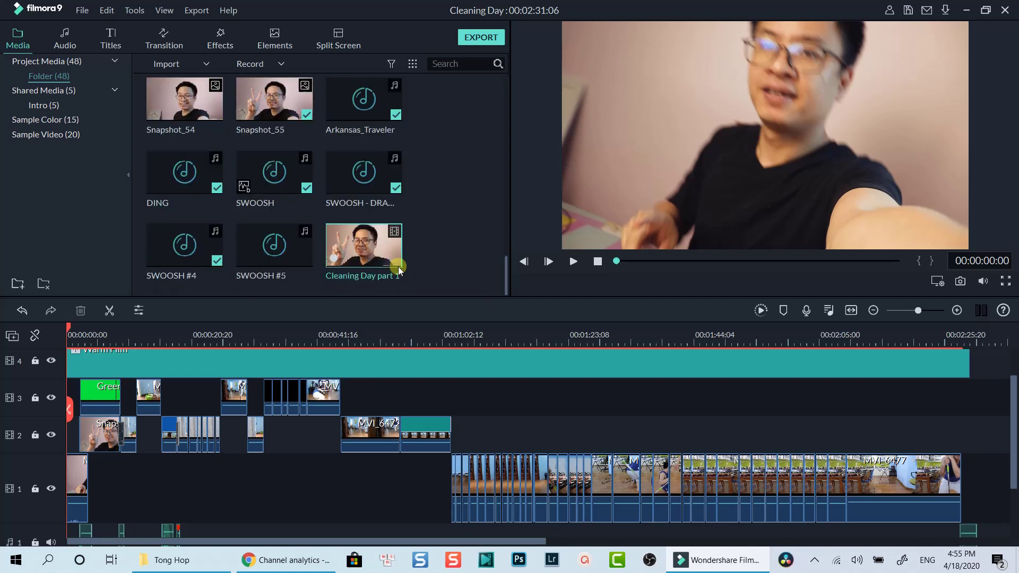
pyautogui.moveTo(383, 256)
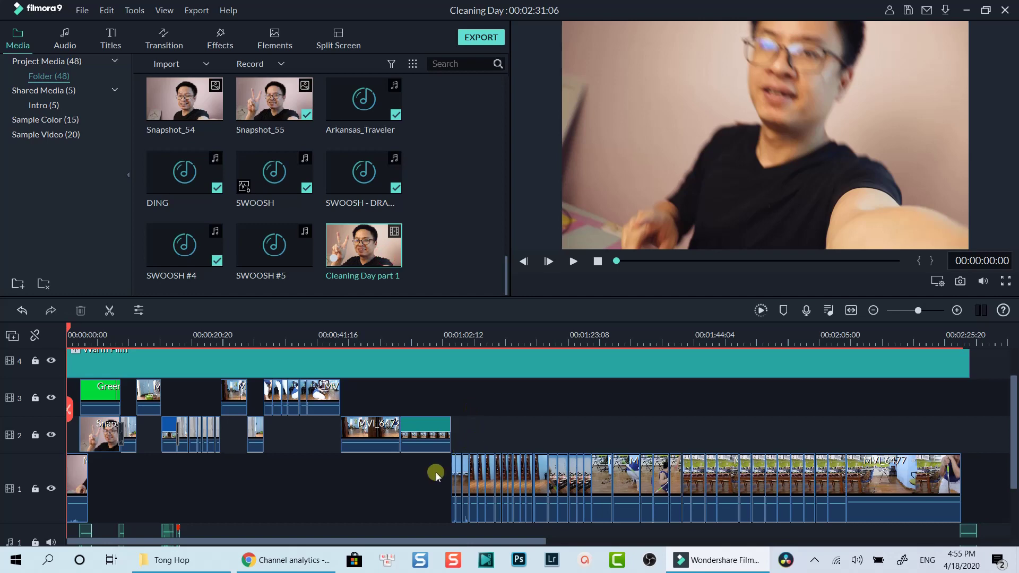
pyautogui.scroll(1, 435, 472)
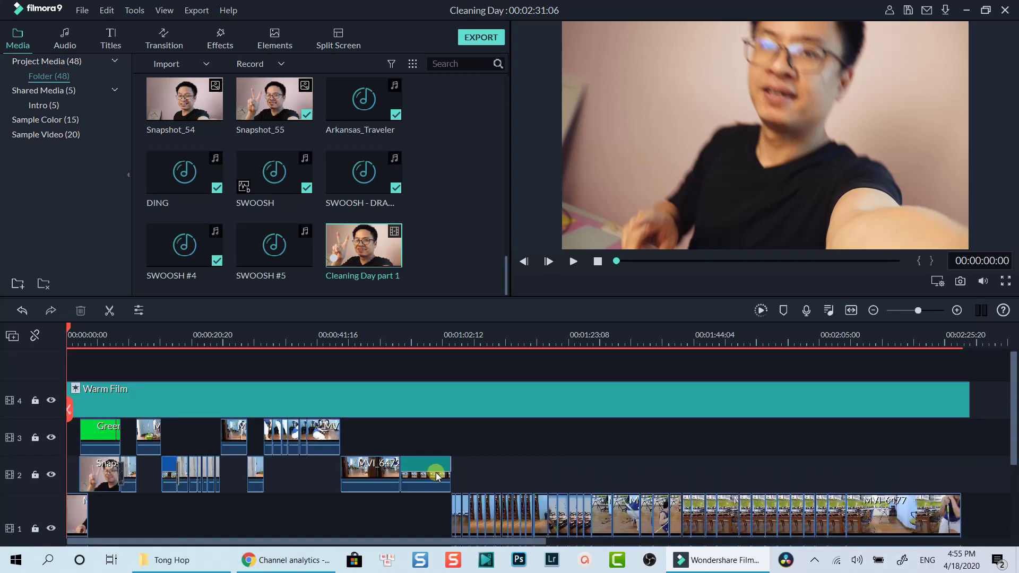
pyautogui.click(436, 475)
# Step: Save the project and place the playhead at 00:00:09:05
pyautogui.click(82, 10)
pyautogui.click(113, 120)
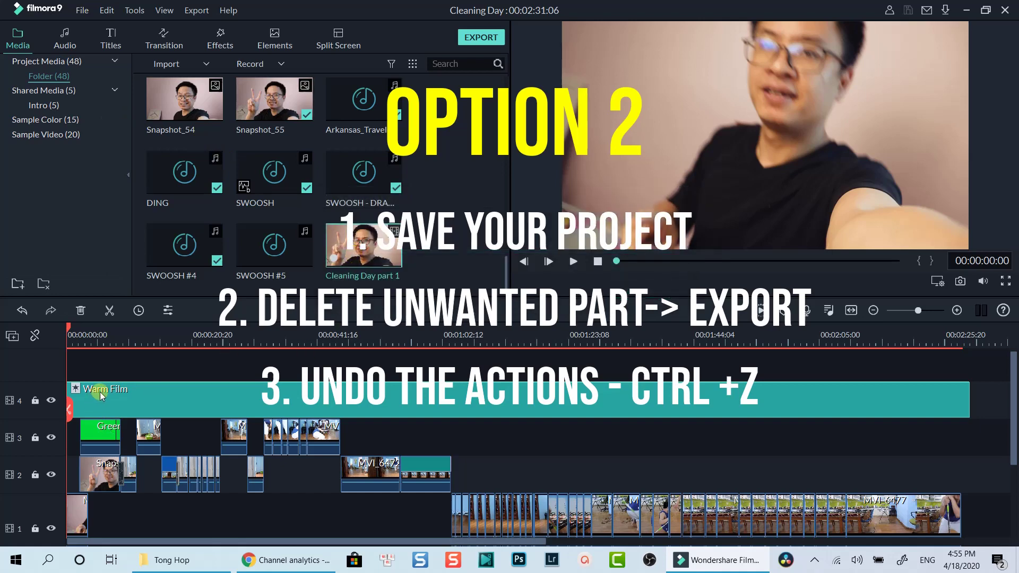
pyautogui.click(122, 343)
# Step: Select the short audio clip on audio track 1
pyautogui.scroll(-1, 143, 403)
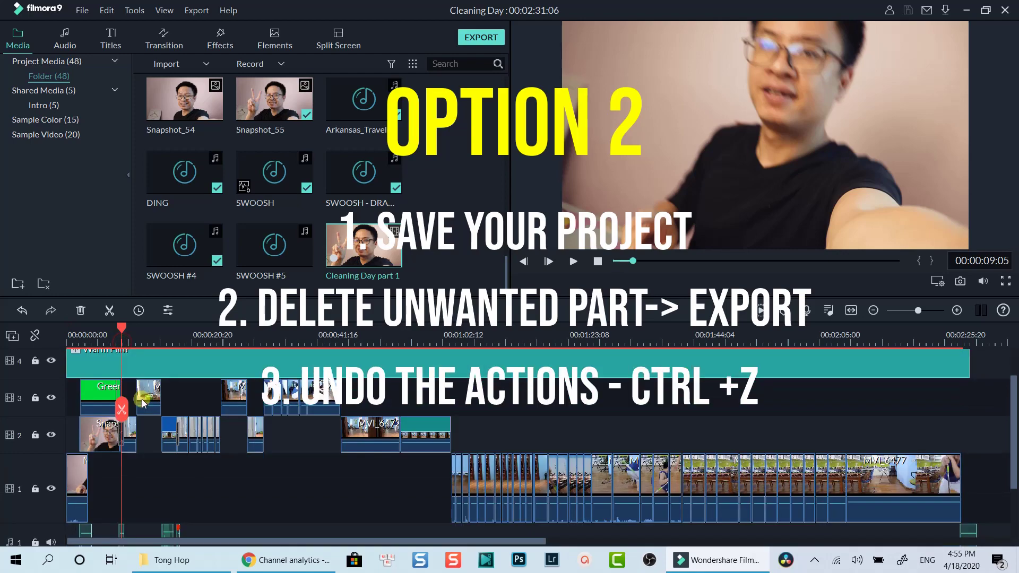
pyautogui.scroll(-1, 148, 411)
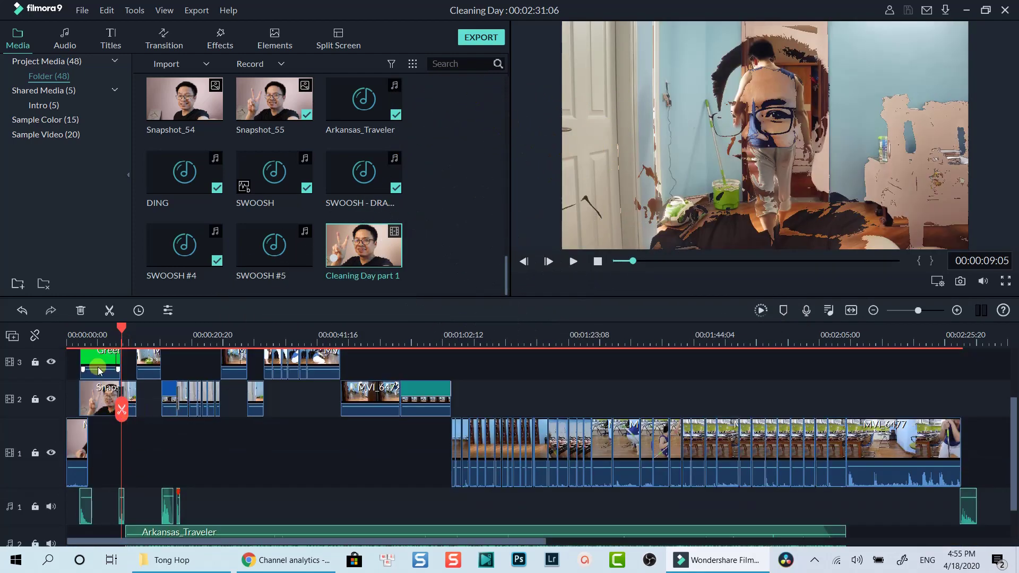
pyautogui.click(87, 398)
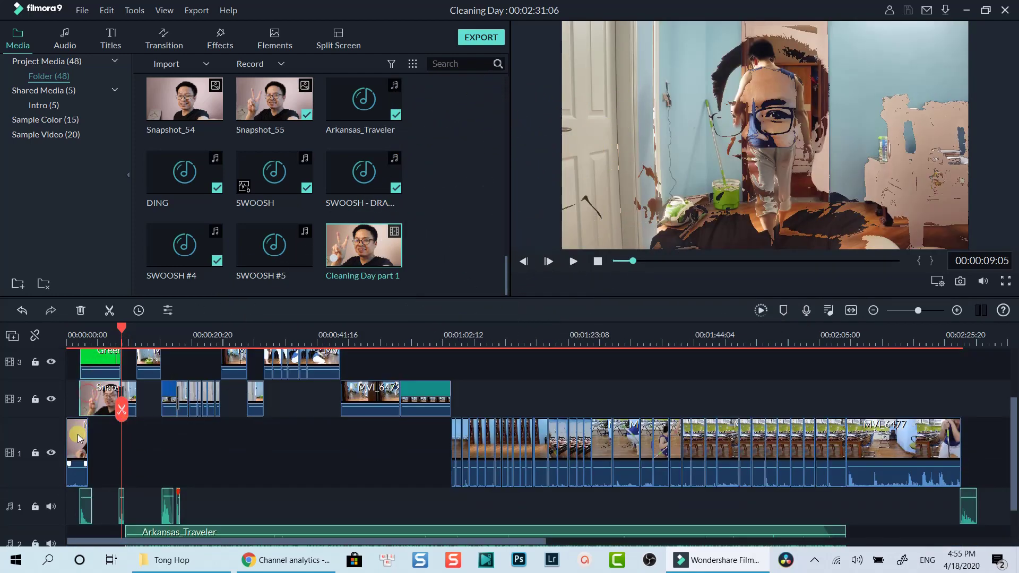
pyautogui.click(82, 499)
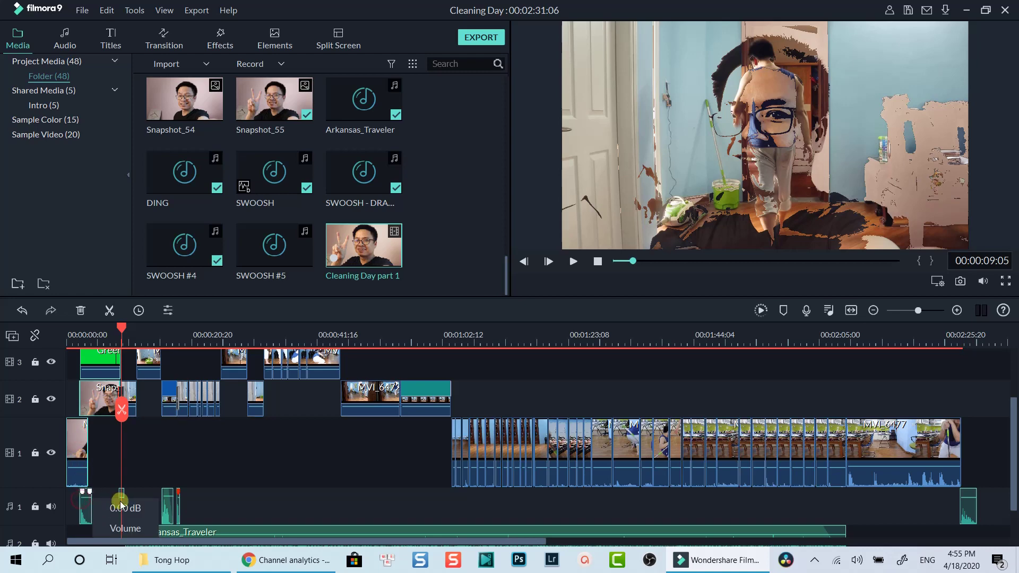
pyautogui.scroll(2, 156, 419)
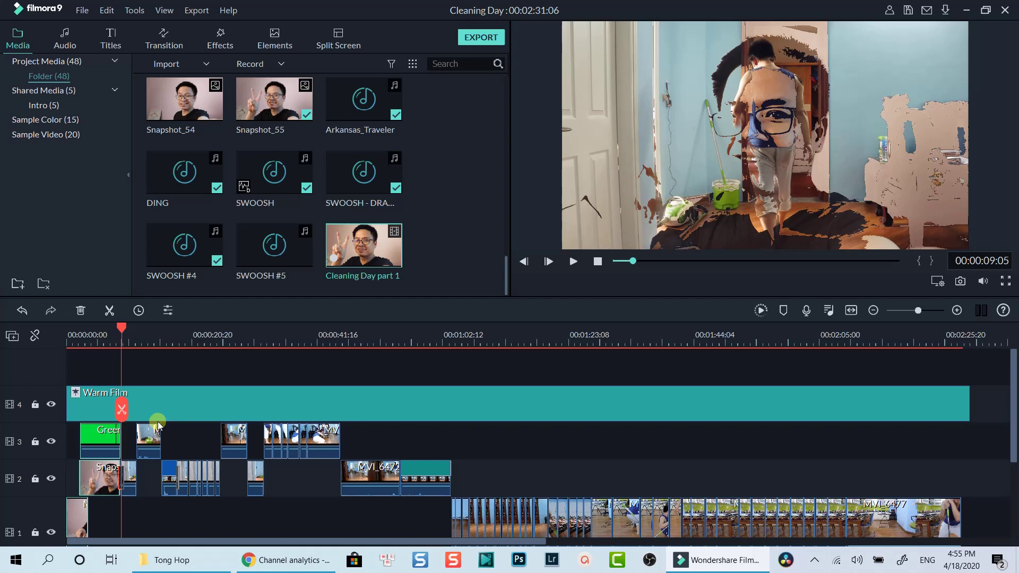
# Step: Delete clips after the playhead, leaving 00:00:09:21, and close the Export window after exporting 'Clearning Day Part 2'
pyautogui.rightClick(95, 439)
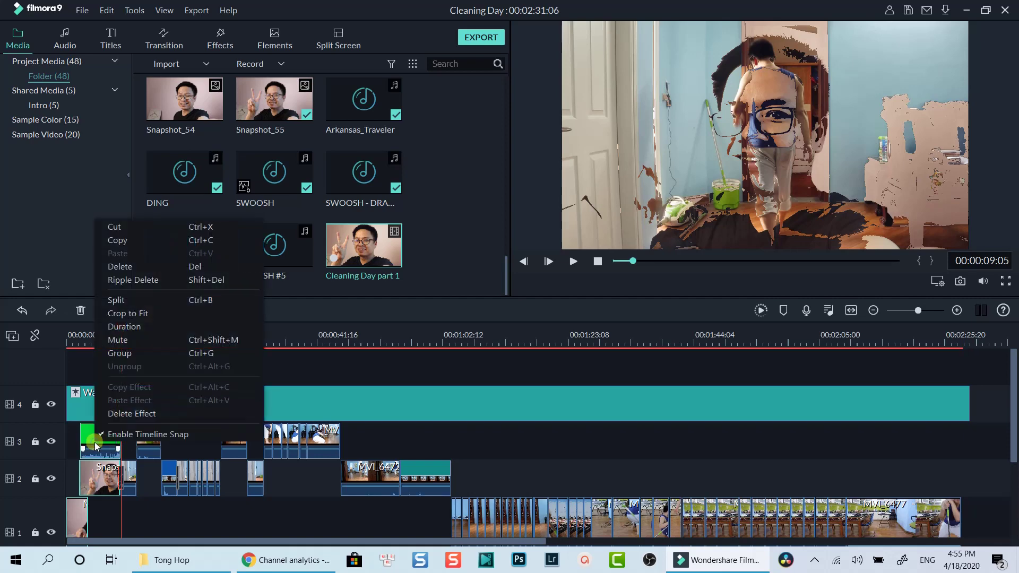
pyautogui.click(129, 353)
pyautogui.scroll(-1, 230, 433)
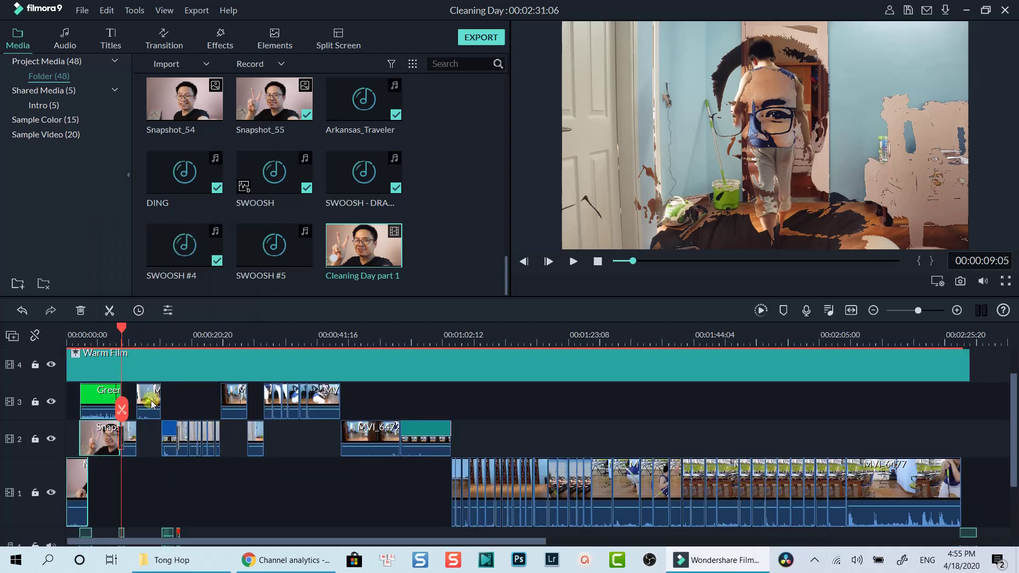
pyautogui.click(209, 411)
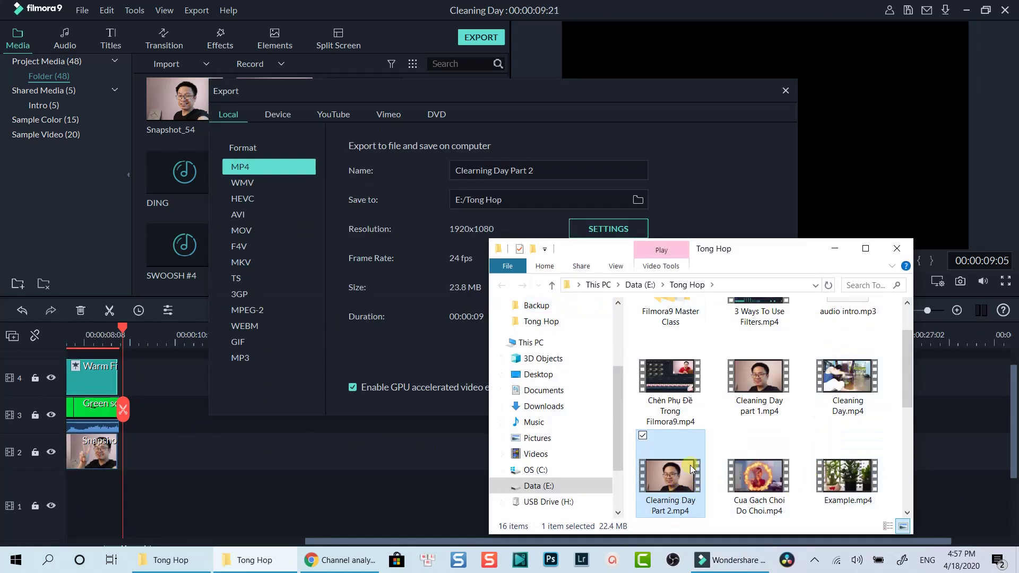
pyautogui.click(661, 90)
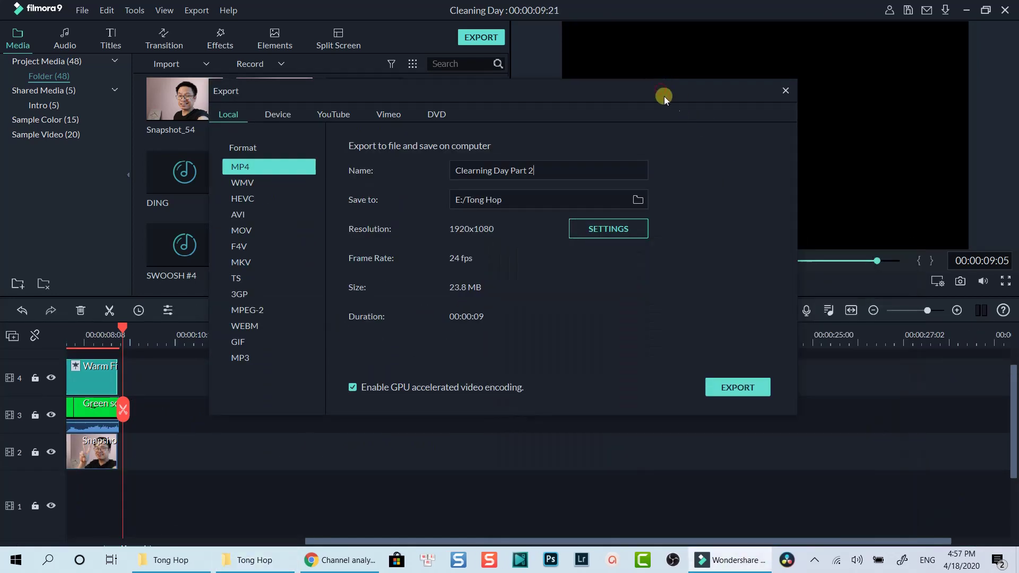
pyautogui.click(783, 91)
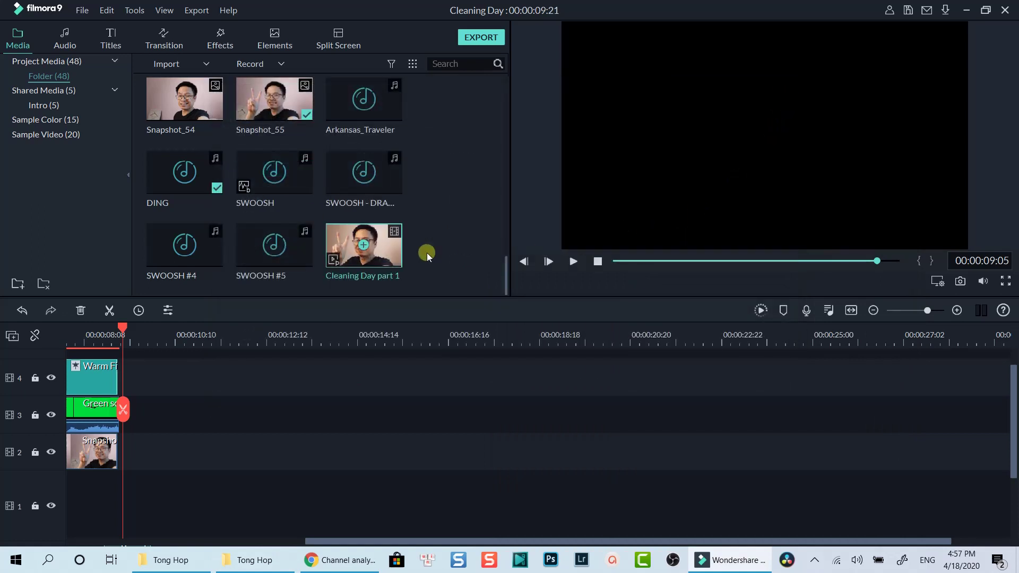
# Step: Undo the deletions with Ctrl+Z three times until the full 00:02:31:06 timeline returns
pyautogui.click(81, 10)
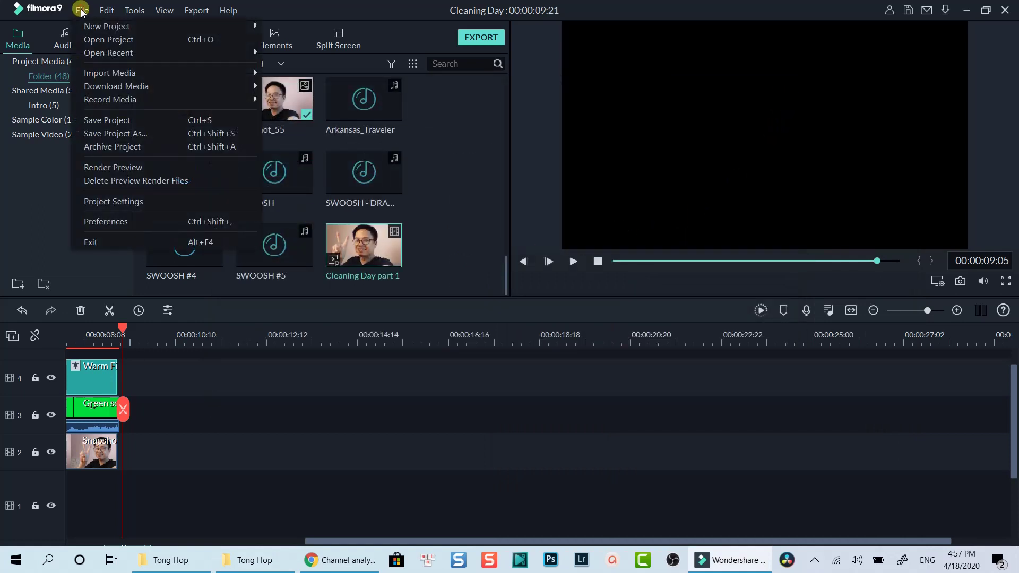
pyautogui.click(81, 10)
pyautogui.click(106, 11)
pyautogui.moveTo(129, 16)
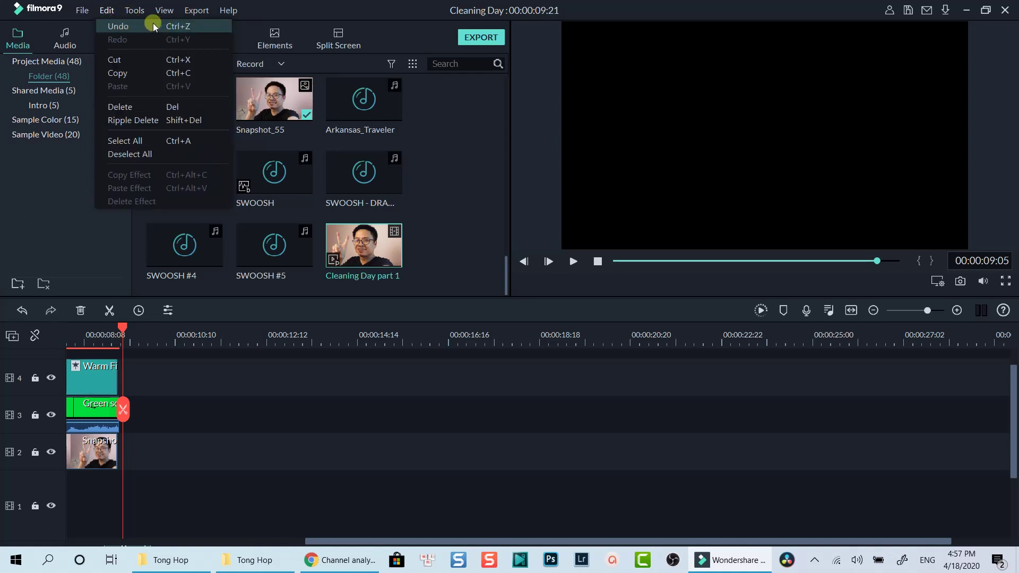
pyautogui.click(260, 403)
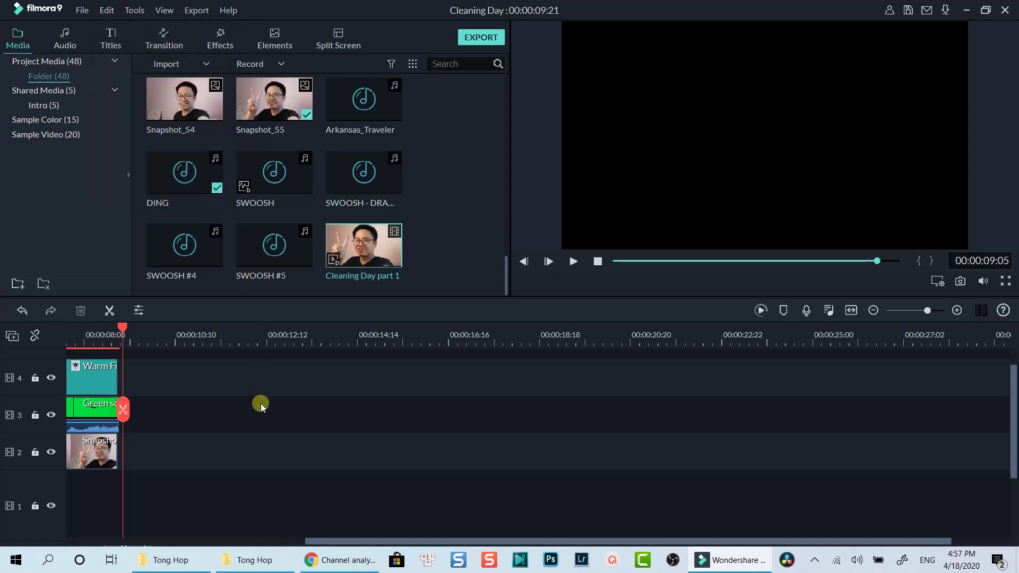
pyautogui.hotkey('ctrl', 'z')
pyautogui.hotkey('ctrl', 'z')
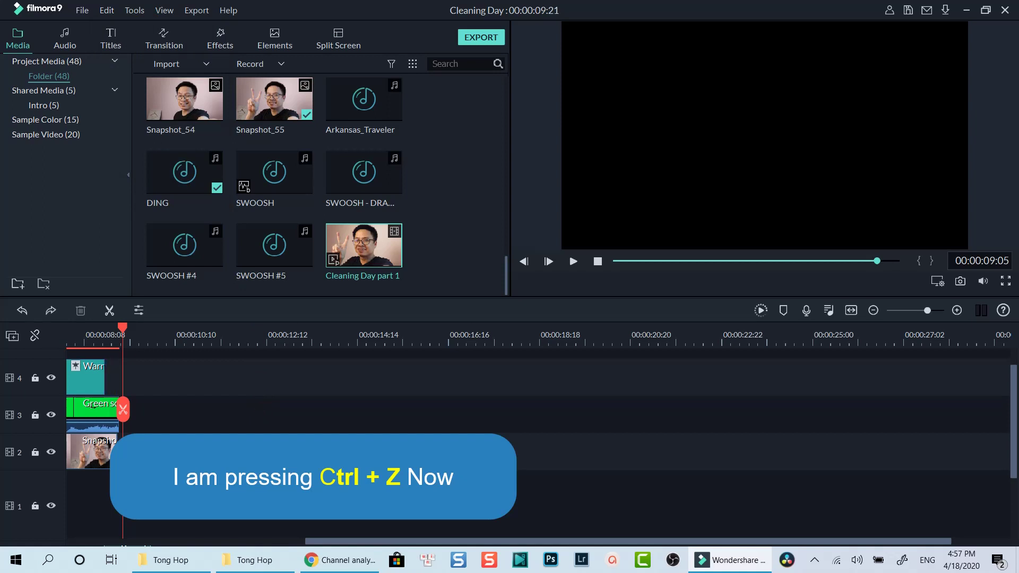
pyautogui.hotkey('ctrl', 'z')
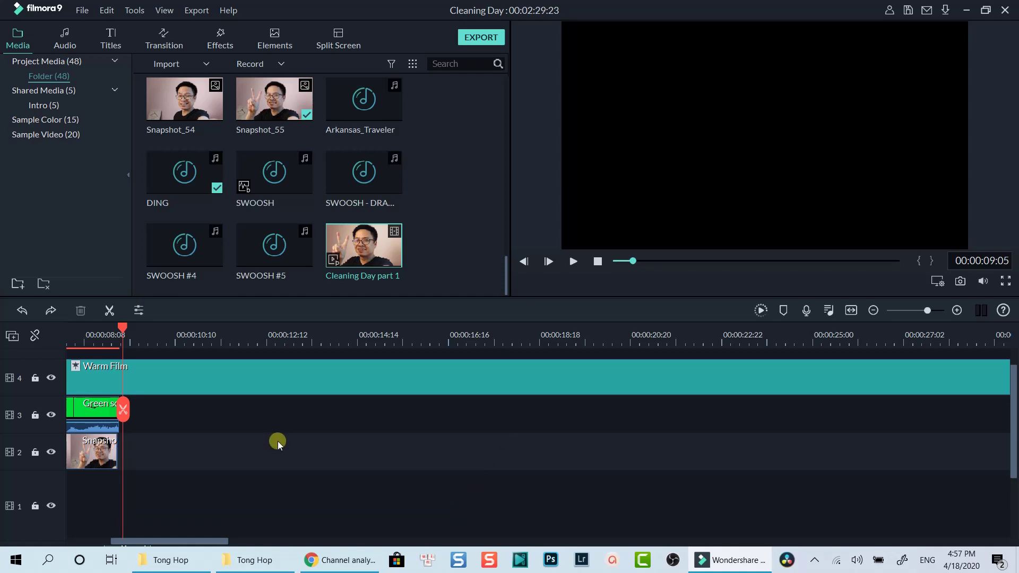
pyautogui.hotkey('ctrl', 'z')
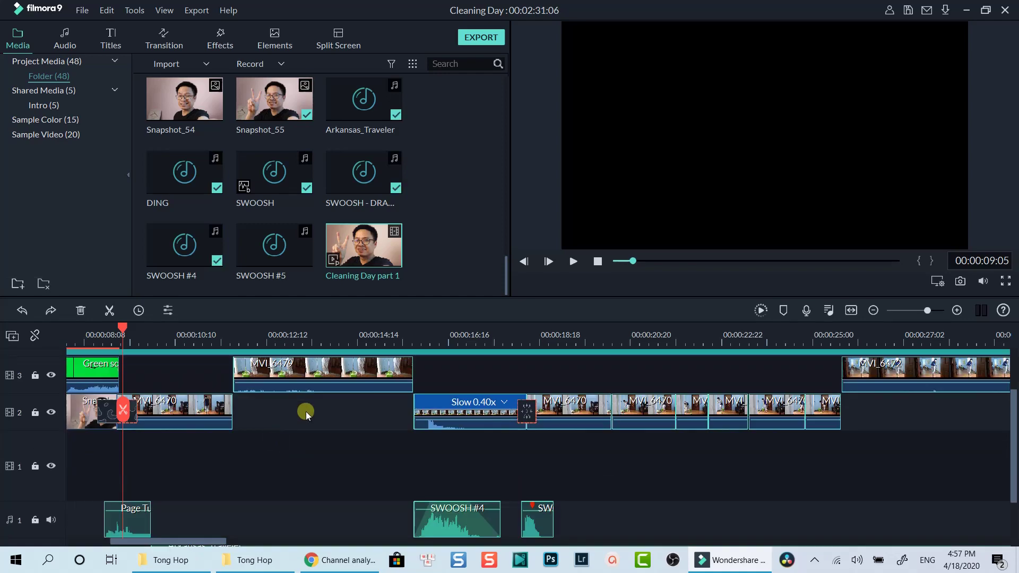
pyautogui.scroll(-2, 319, 426)
pyautogui.scroll(2, 336, 437)
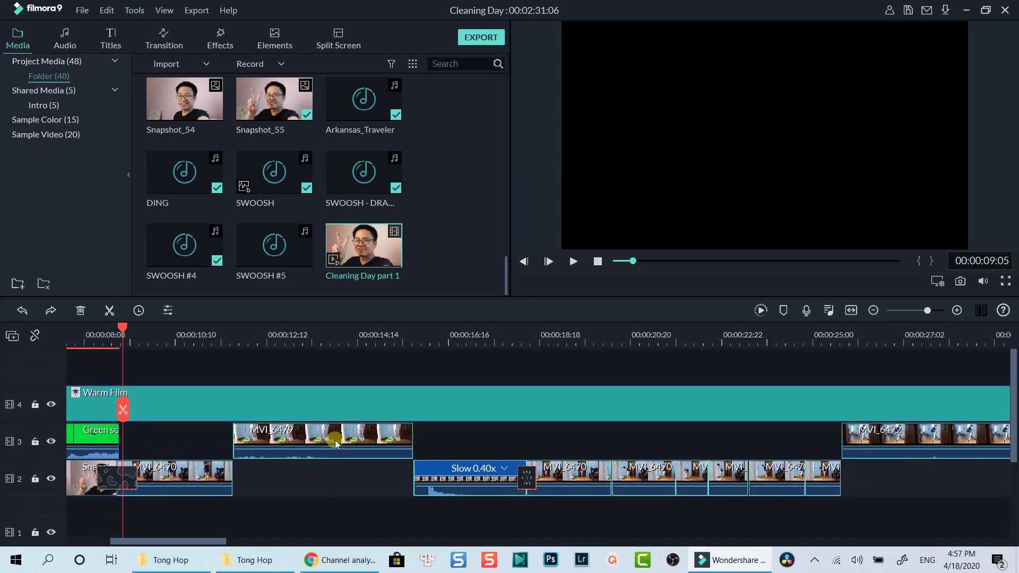
pyautogui.click(109, 444)
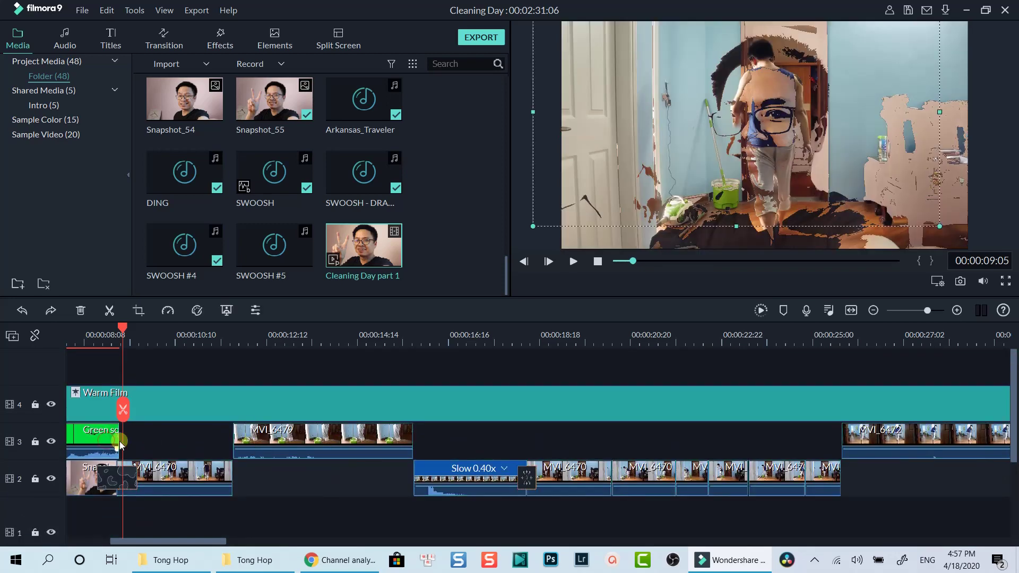
pyautogui.scroll(-1, 87, 478)
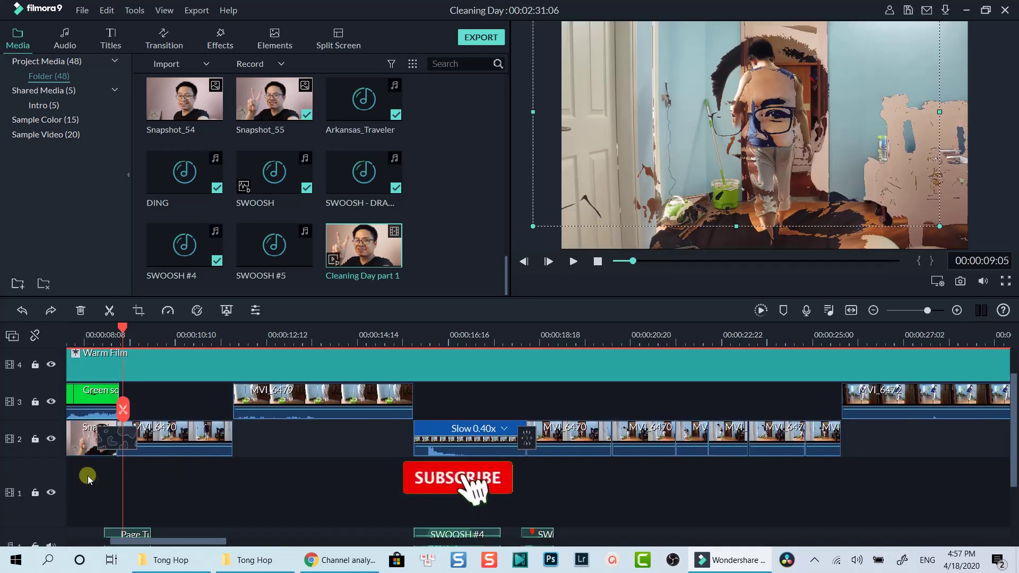
pyautogui.click(93, 432)
pyautogui.scroll(-2, 779, 420)
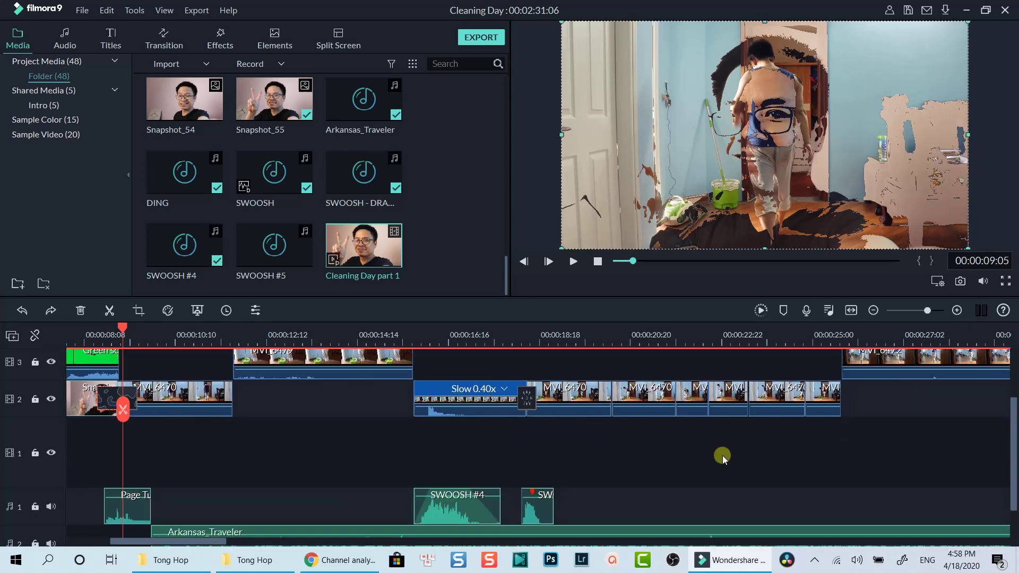